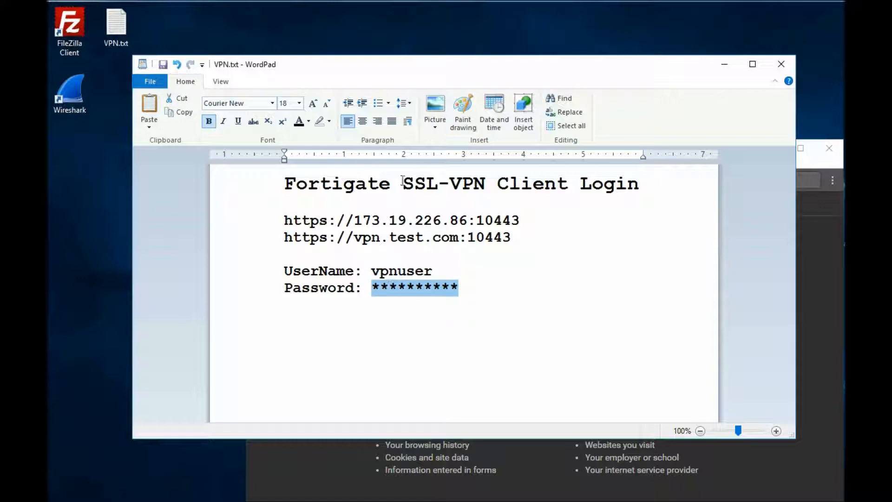
drag(323, 182, 470, 184)
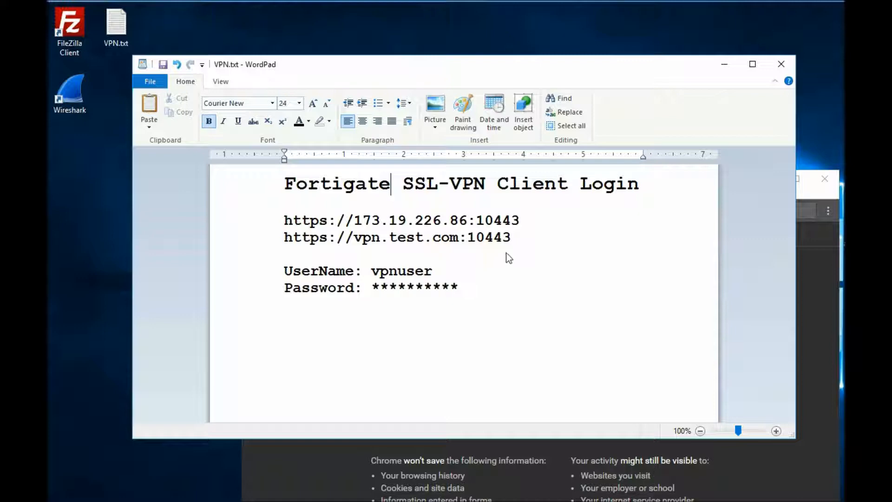
click(522, 221)
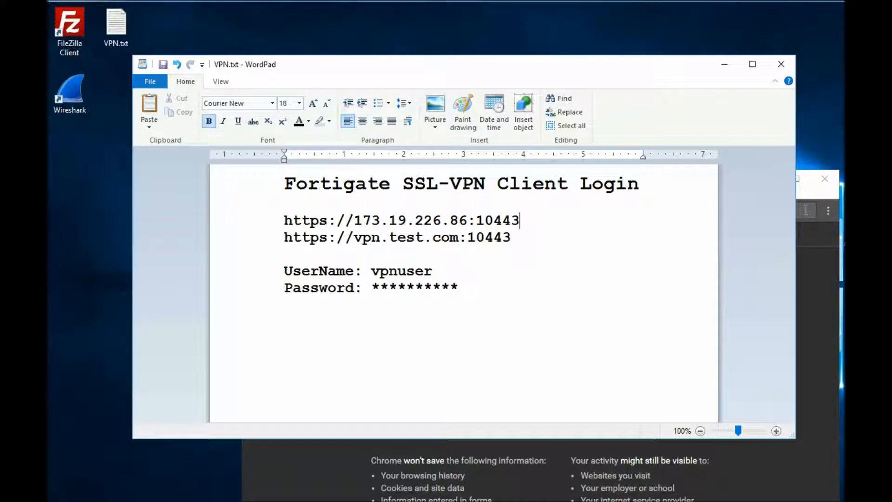
click(809, 199)
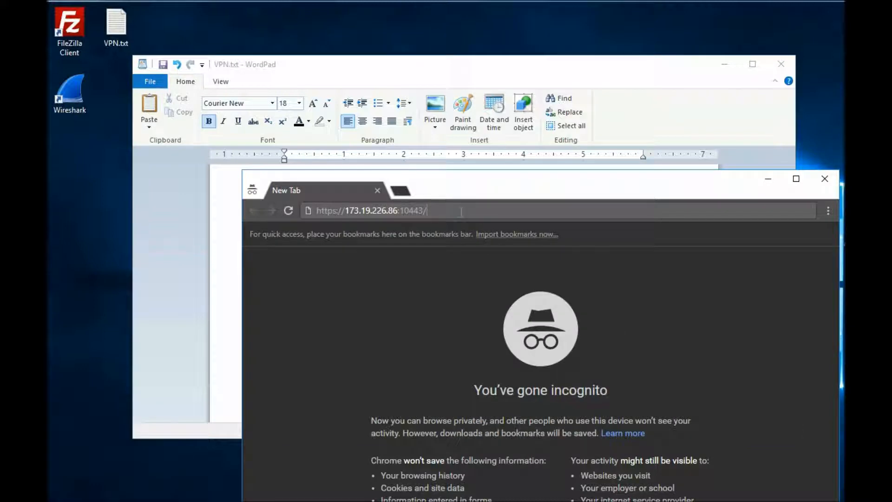
key(Return)
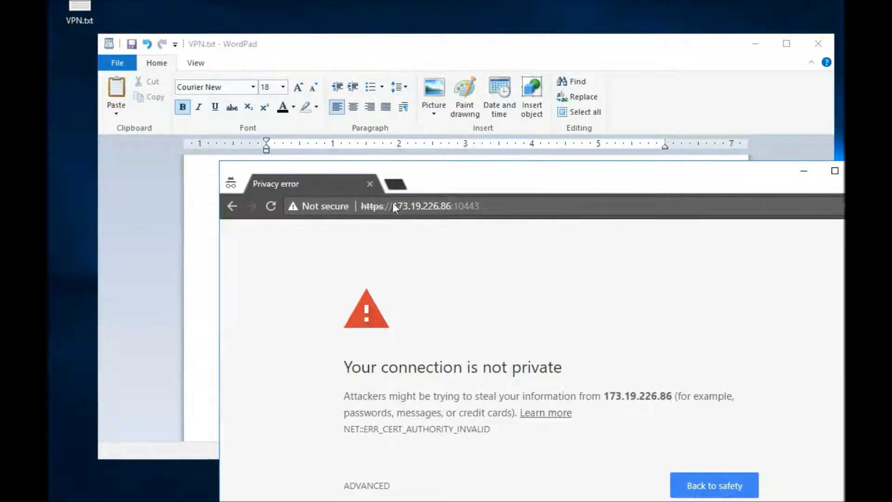
Step: Show the advanced details of the certificate warning, move the browser window up and proceed to 173.19.226.86 despite the warning
click(366, 207)
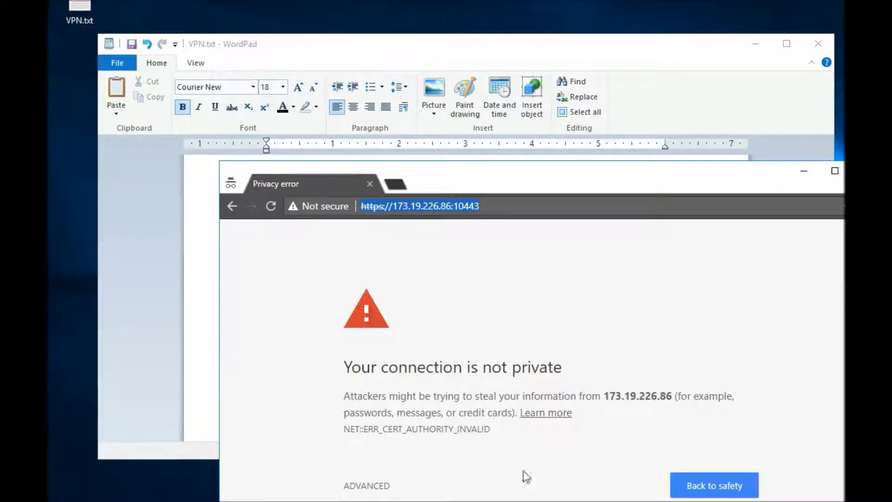
click(366, 485)
drag(568, 165, 520, 51)
click(379, 465)
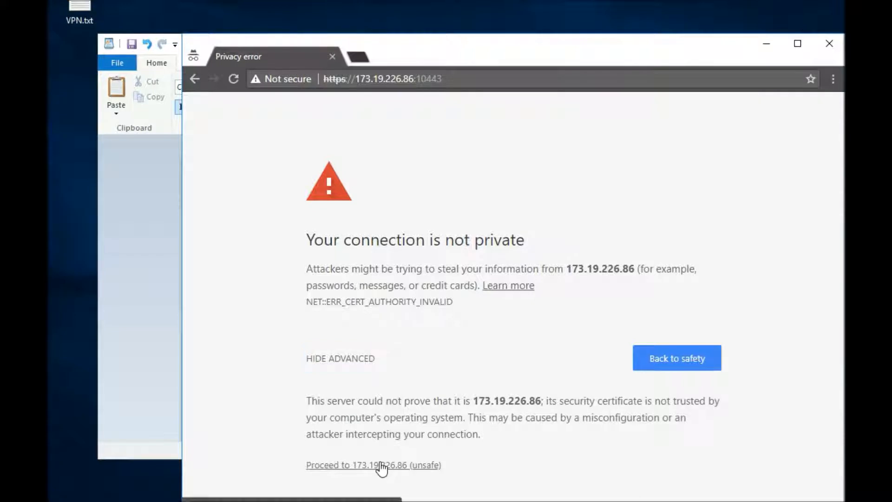
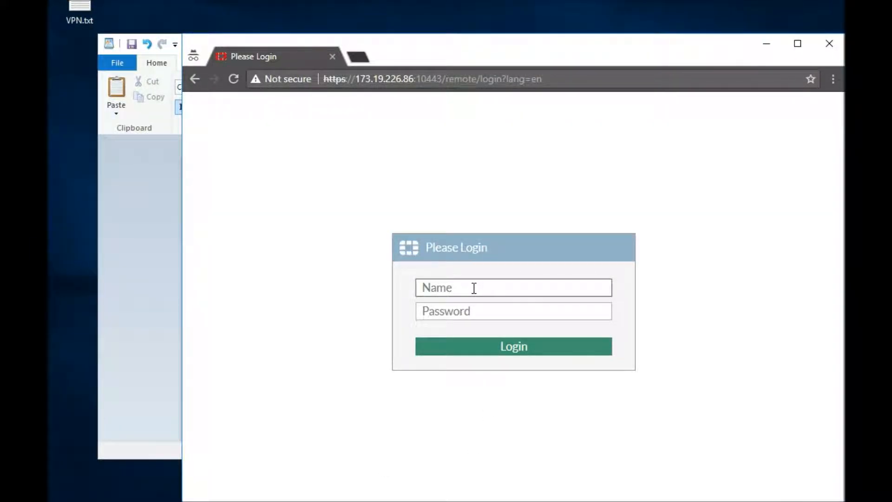
Step: Switch to the VPN.txt document in WordPad and select the user name vpnuser
click(149, 259)
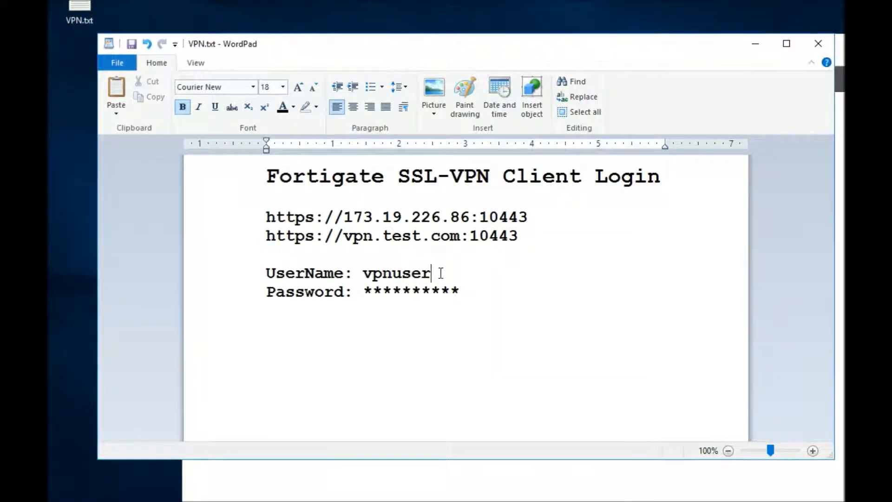
double_click(383, 274)
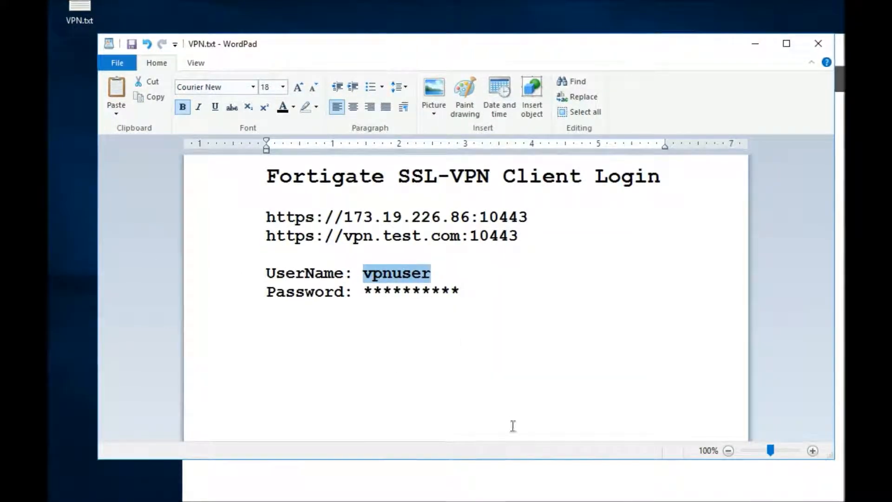
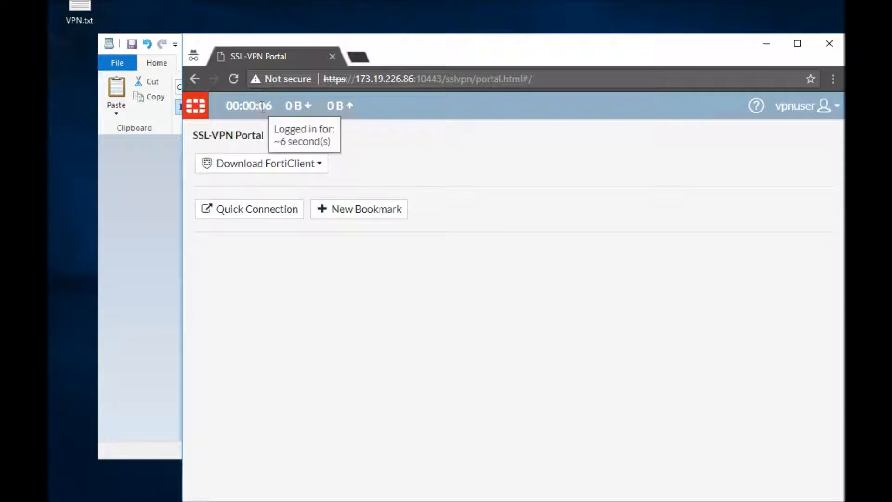
Step: Choose the Windows FortiClient download from the SSL-VPN portal and open the free downloads page on forticlient.com
click(302, 166)
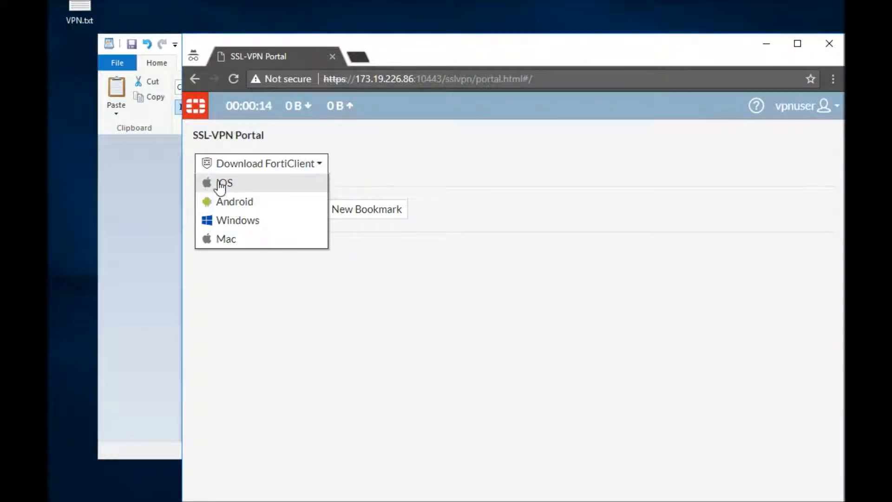
click(237, 223)
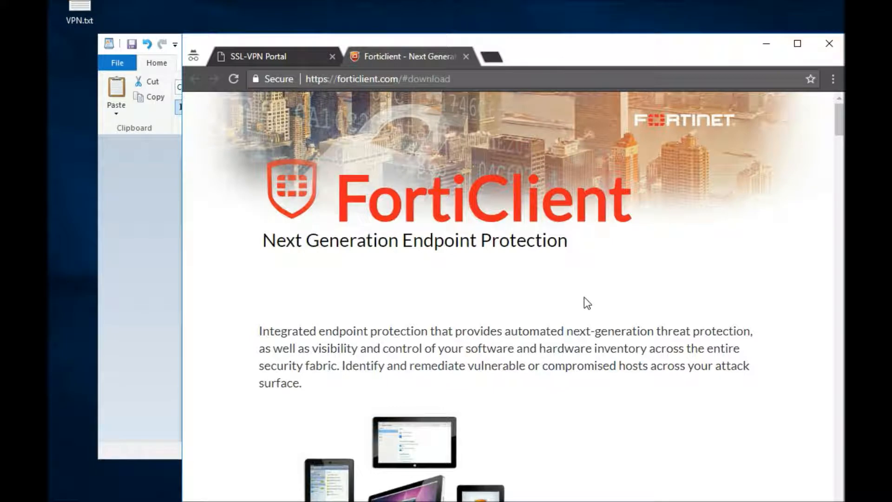
scroll(584, 297, down, 4)
scroll(576, 348, down, 1)
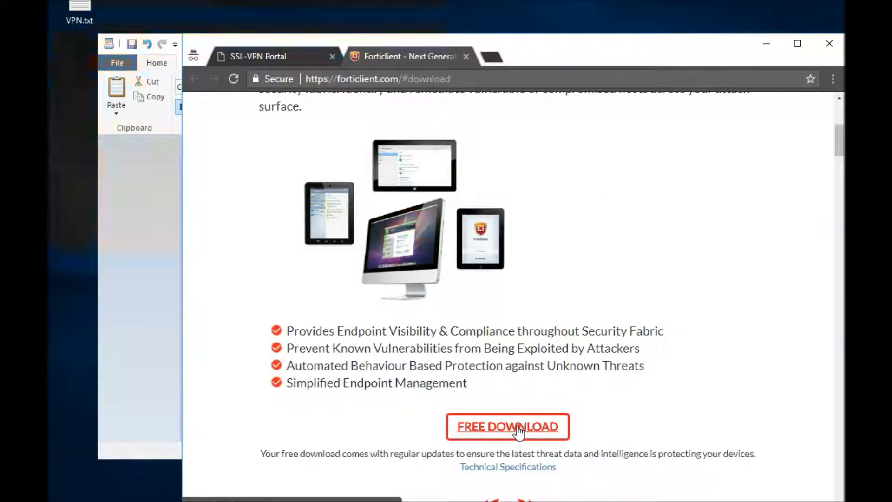
scroll(519, 430, down, 2)
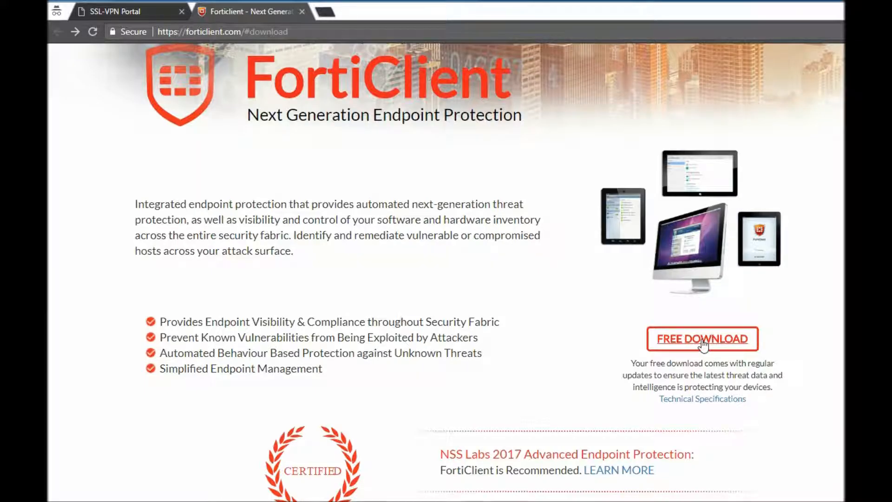
click(703, 343)
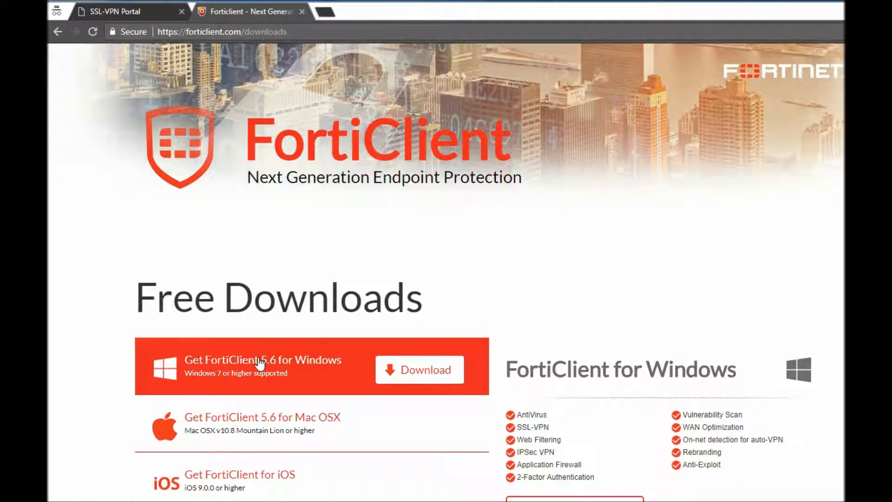
Step: Download FortiClient 5.6 for Windows and run its installer
scroll(258, 360, down, 1)
scroll(307, 325, down, 1)
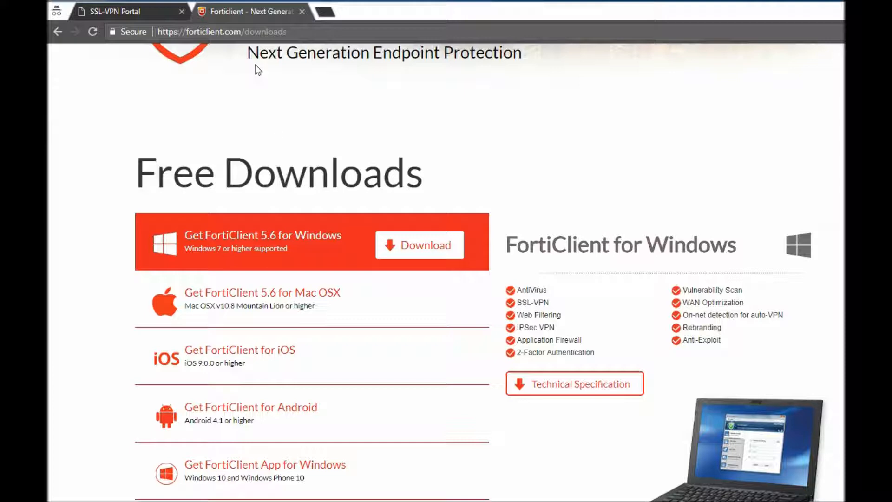
click(413, 251)
click(553, 290)
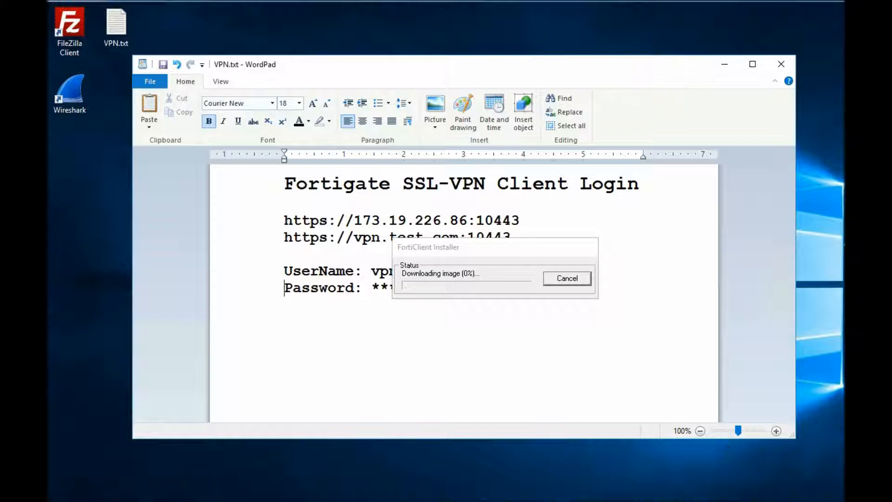
Step: Accept the license agreement and install FortiClient with Secure Remote Access in the default destination folder
click(361, 373)
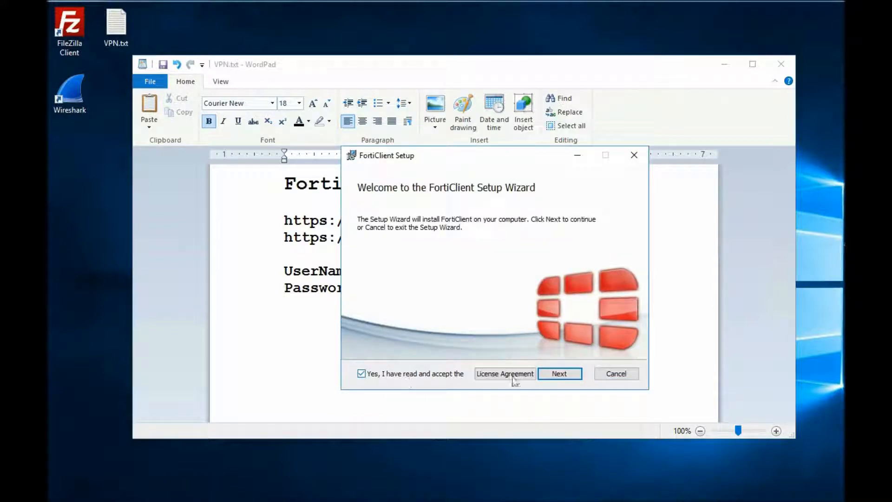
click(555, 373)
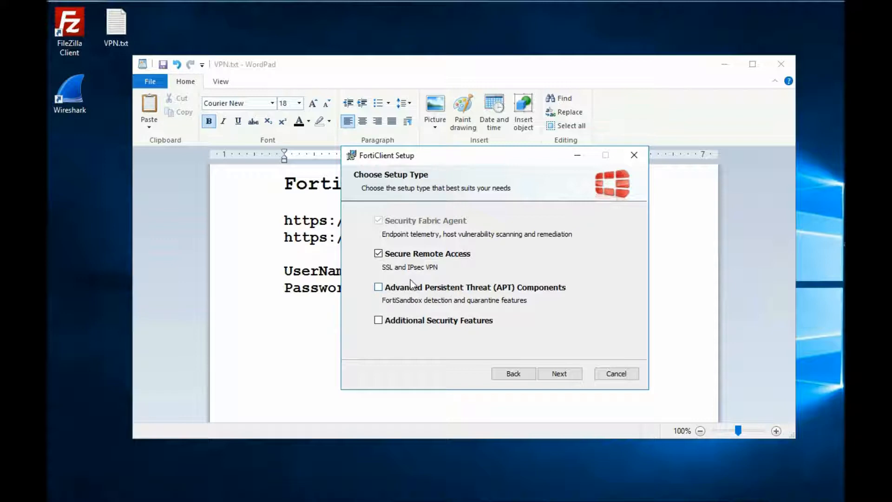
click(560, 374)
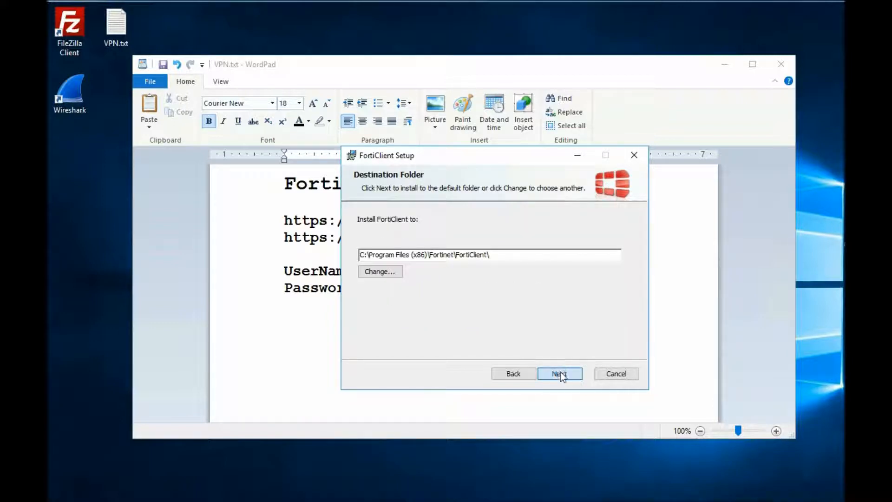
click(560, 374)
click(561, 373)
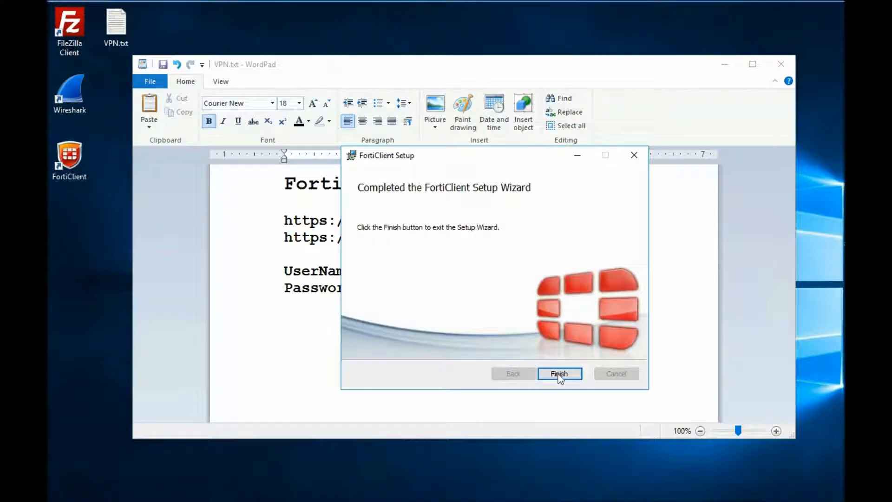
click(560, 374)
Step: Launch FortiClient and start configuring a new SSL-VPN connection named WORK
click(70, 161)
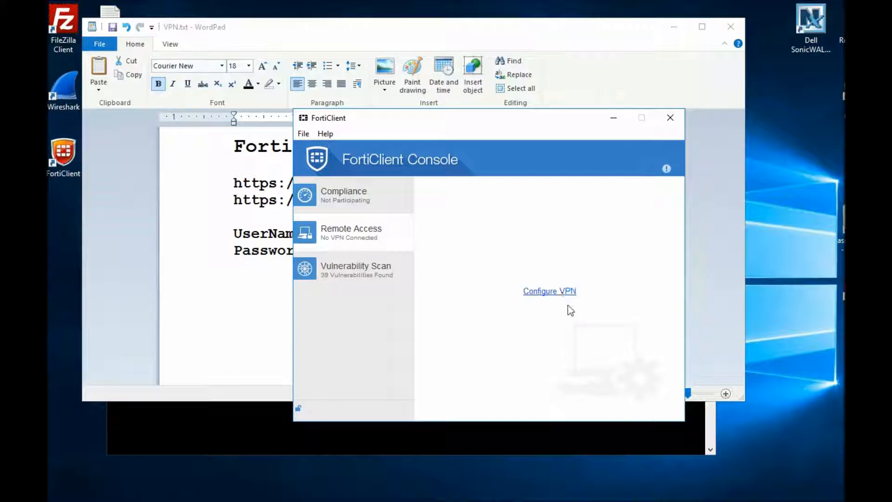
click(550, 290)
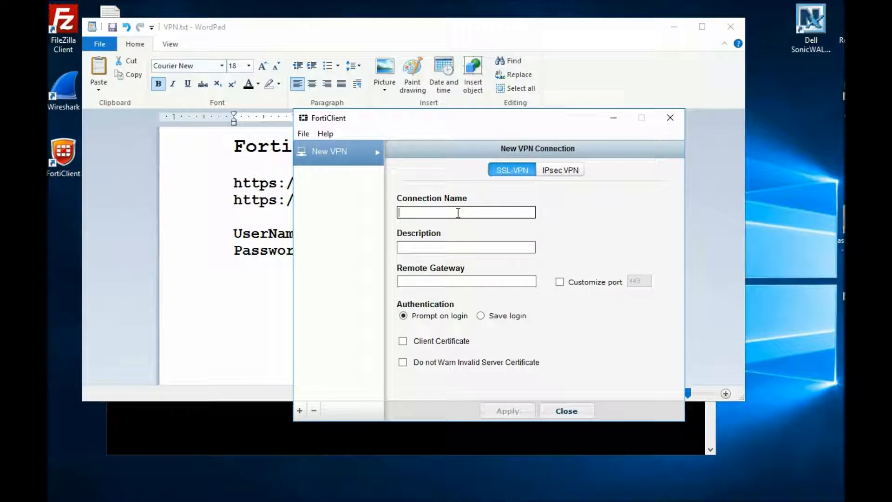
text(WORK)
key(Tab)
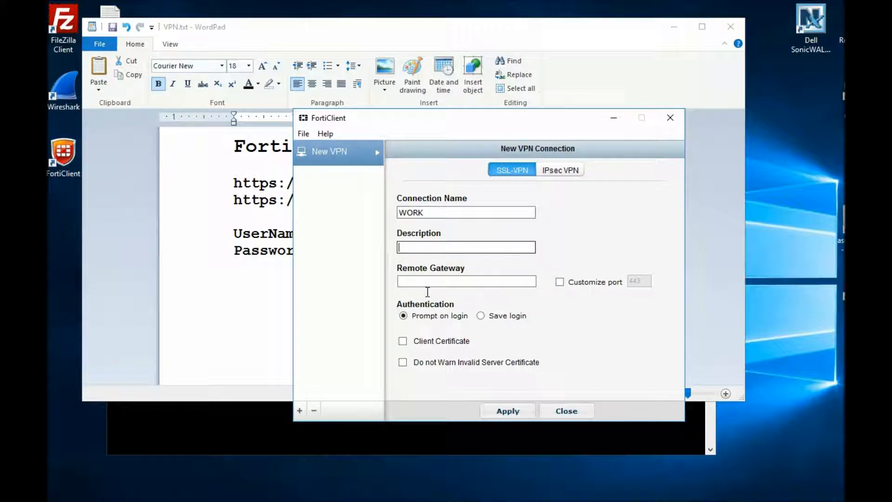
Step: Copy the address 173.19.226.86 from VPN.txt in WordPad and enter it as the connection's remote gateway in FortiClient
click(259, 249)
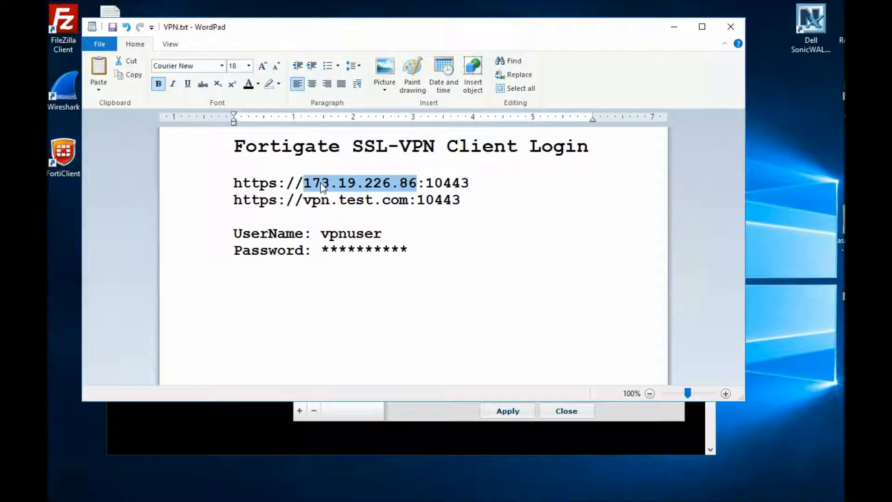
right_click(321, 183)
click(416, 413)
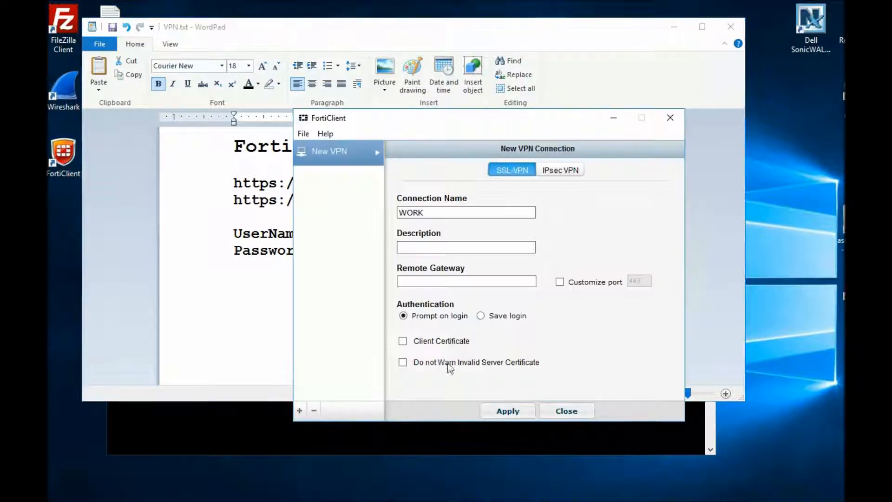
click(443, 281)
text(173.19.226.86)
Step: Set the custom port to 10443, turn off invalid server certificate warnings, and save the WORK connection
click(560, 282)
text(10)
click(413, 362)
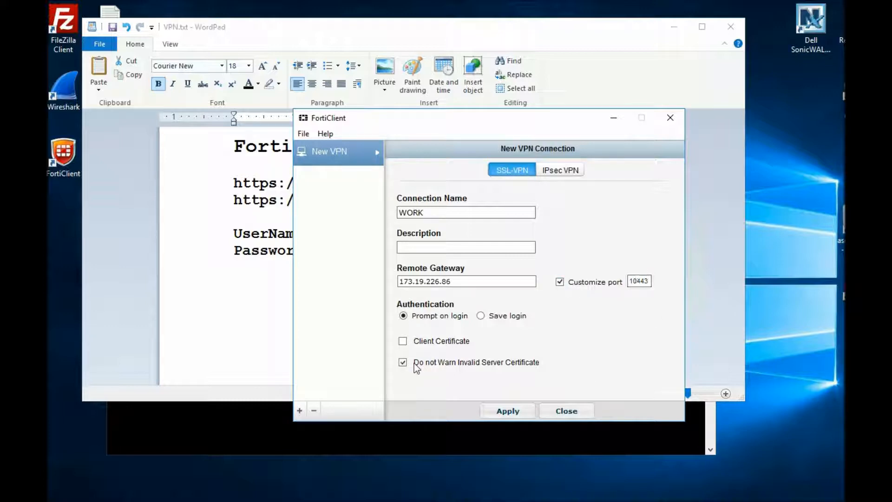
click(510, 412)
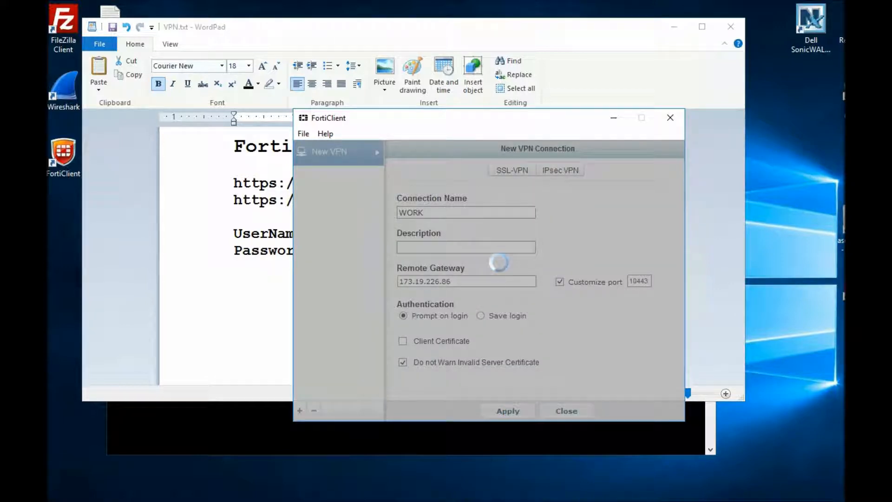
click(570, 412)
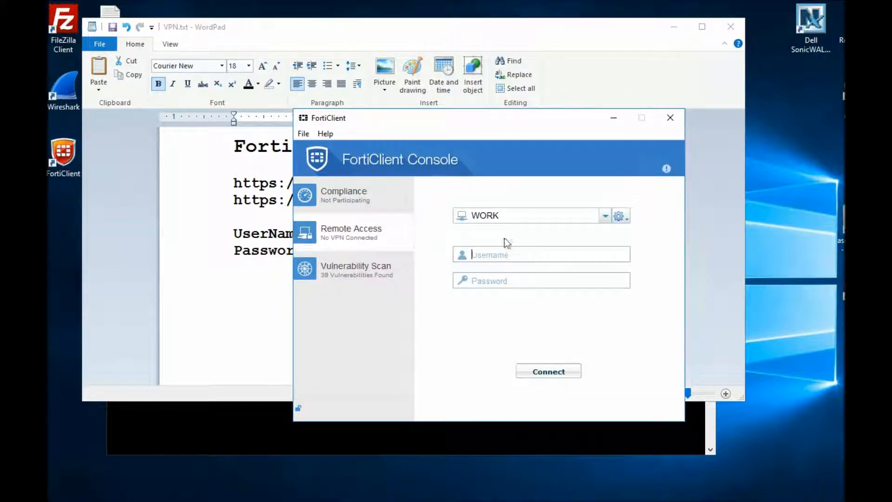
Step: Copy the user name vpnuser from VPN.txt in WordPad and enter it as the FortiClient login user name
click(276, 265)
double_click(384, 232)
key(ctrl+c)
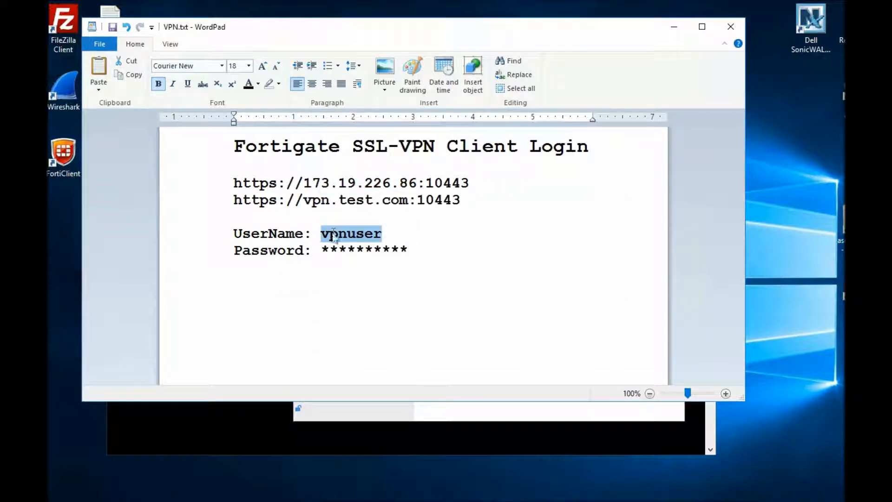
click(581, 411)
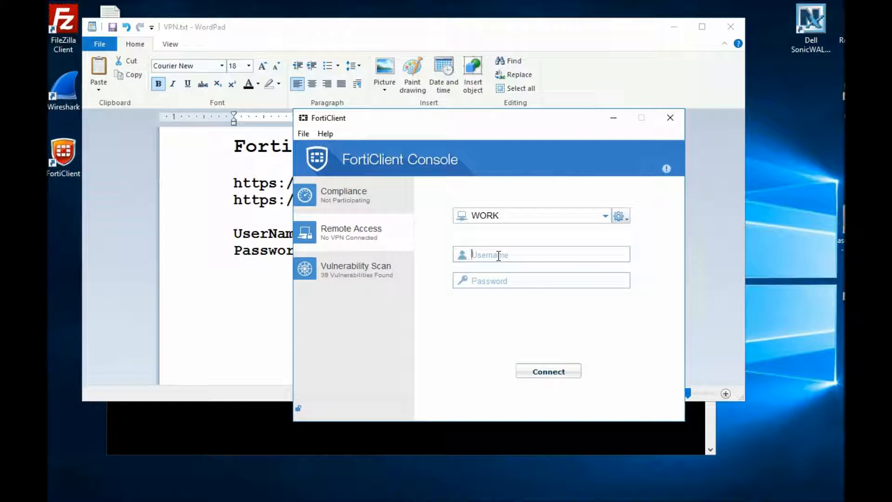
key(ctrl+v)
Step: Enter the VPN account password and connect to the WORK VPN
click(506, 279)
key(ctrl+v)
click(551, 372)
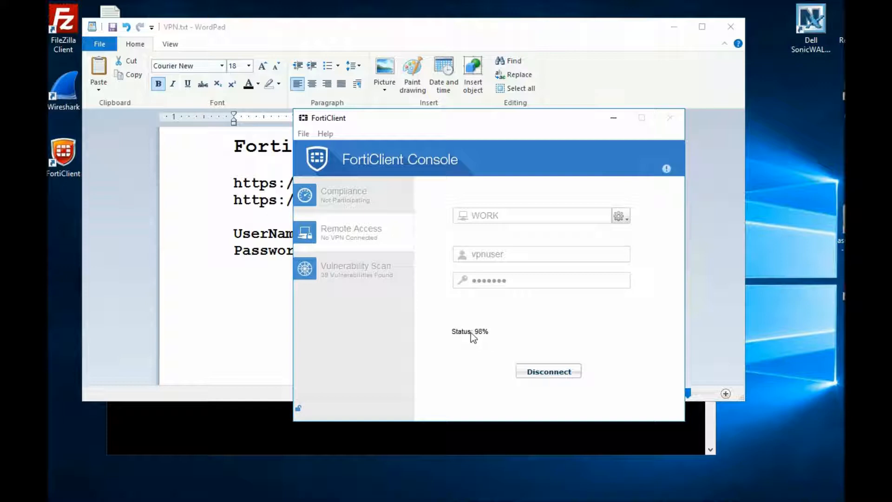
Step: Switch to Command Prompt, run ping s12 -t to test the internal host, and return to FortiClient
click(250, 430)
key(Up)
key(Up)
key(Return)
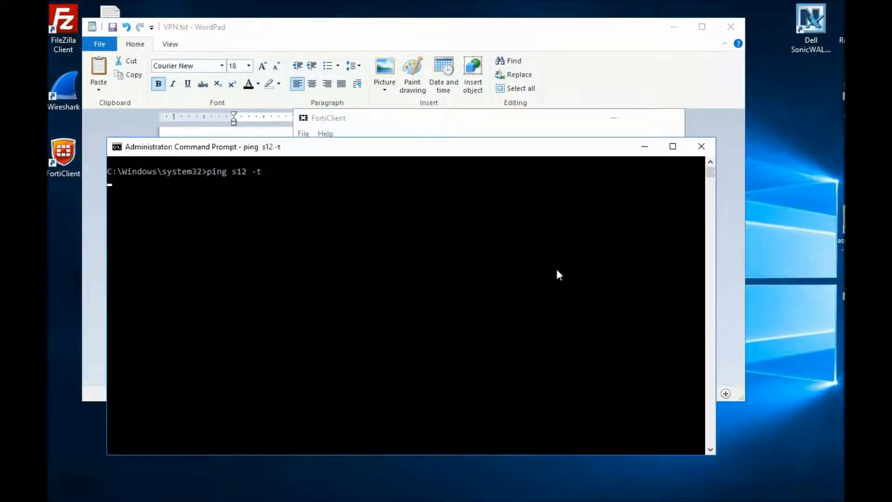
key(alt+Tab)
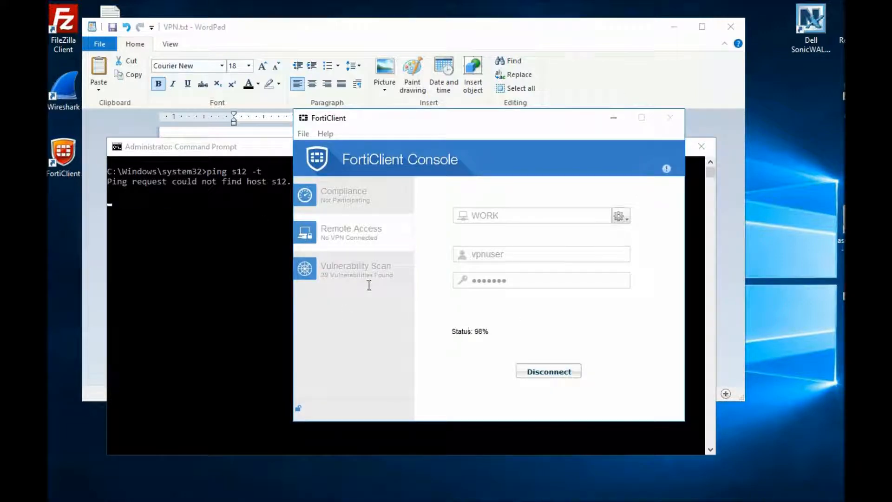
Step: Repeat ping s12 -t in Command Prompt and bring the FortiClient window back to check the connection status
click(261, 210)
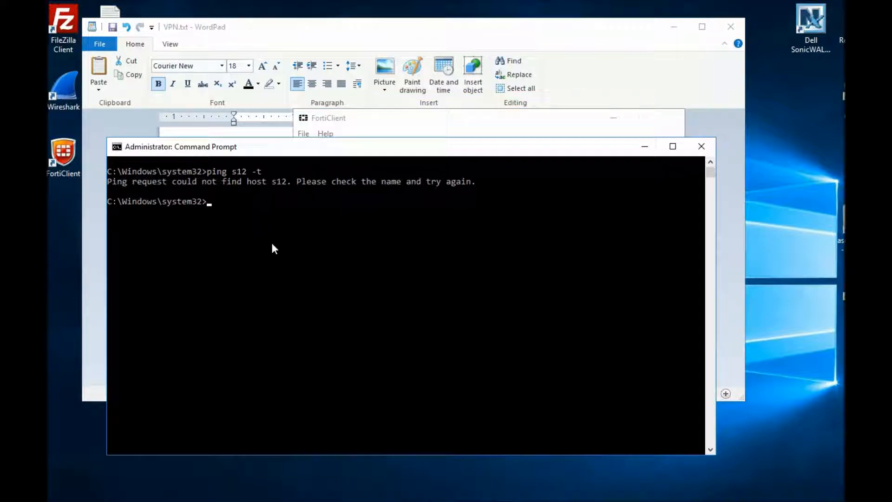
key(Up)
key(Return)
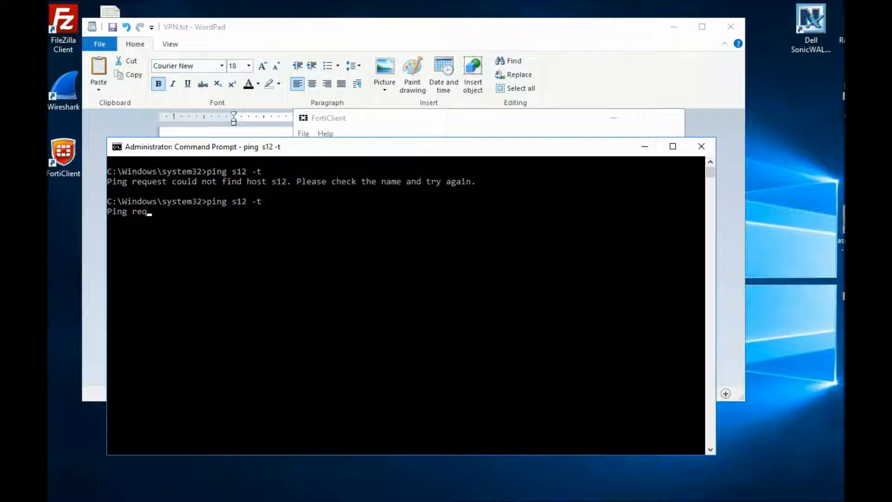
click(361, 501)
click(360, 479)
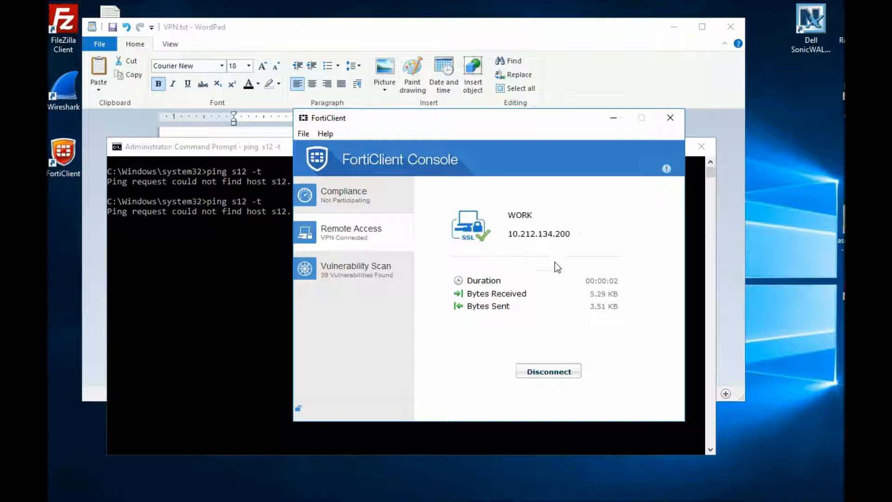
Step: With the WORK VPN connected, ping host s12 continuously from Command Prompt and bring up FortiClient's connection details
click(229, 269)
key(Up)
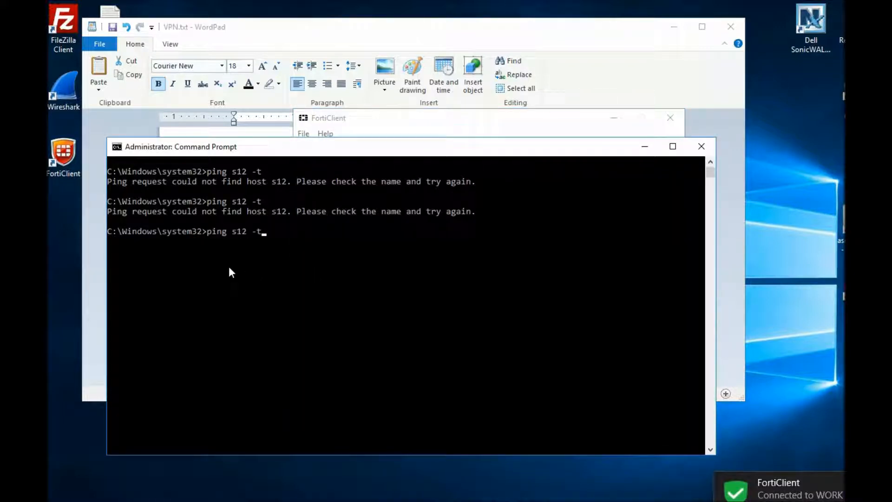
key(Return)
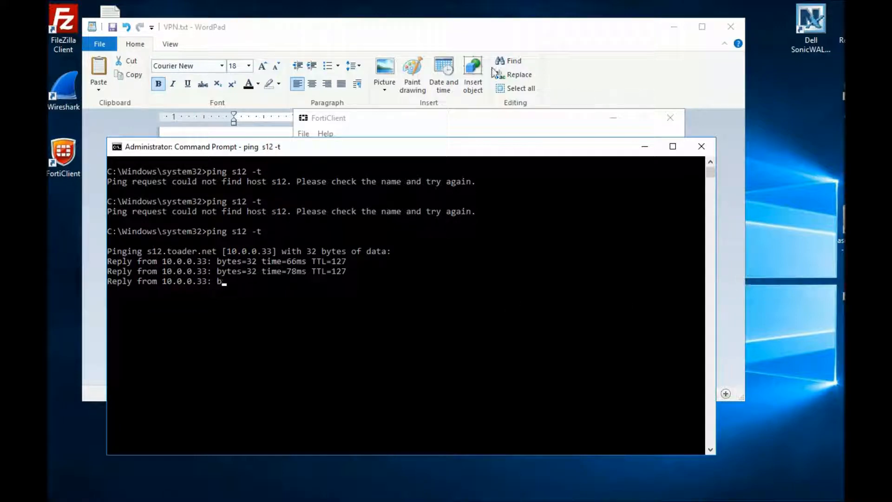
click(463, 124)
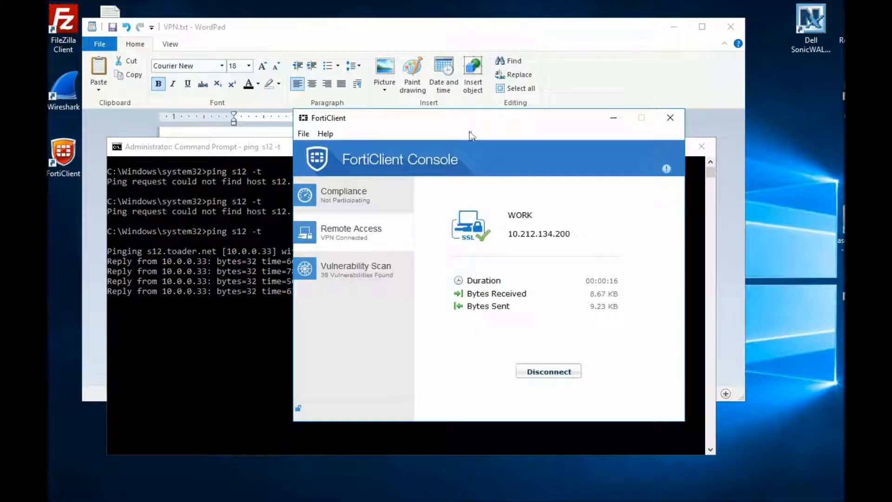